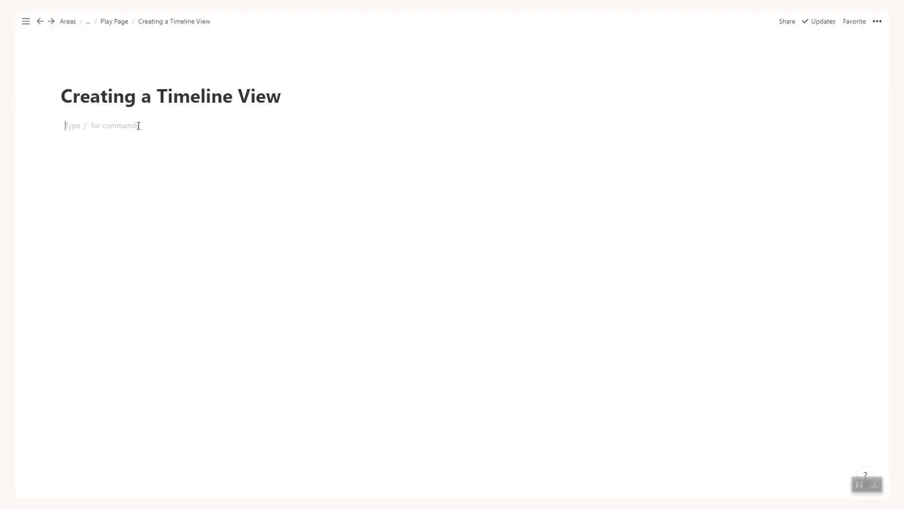
Step: Insert an inline Timeline database via /time, seeded with Card 1–3 in November 2020
{"action": "type", "text": "/time"}
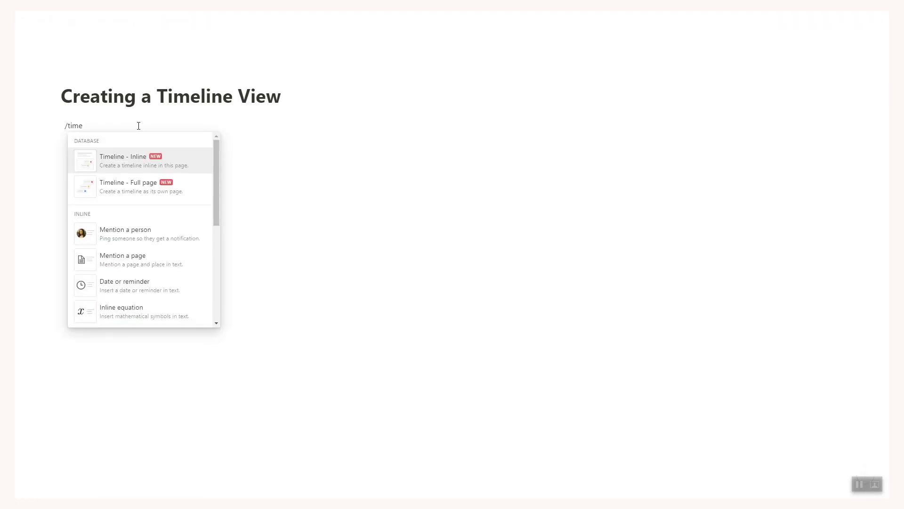
{"action": "key", "text": "Return"}
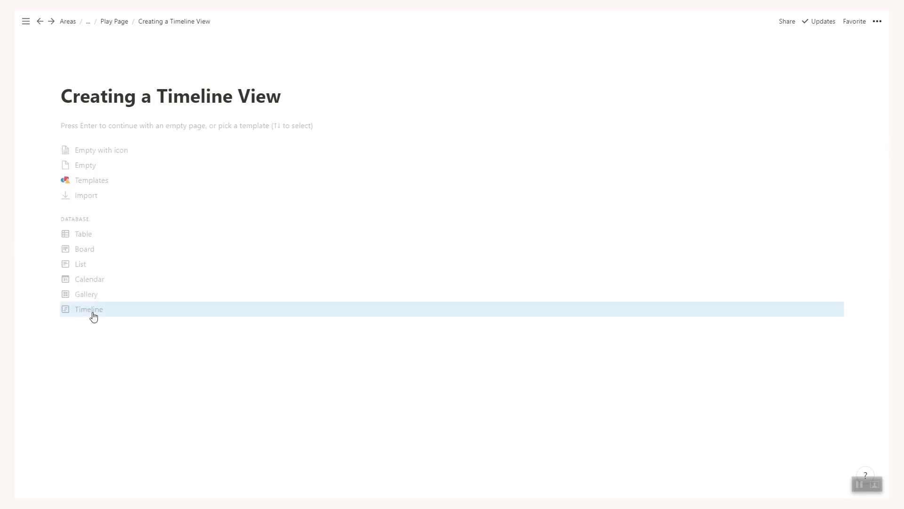
{"action": "left_click", "coordinate": [94, 317]}
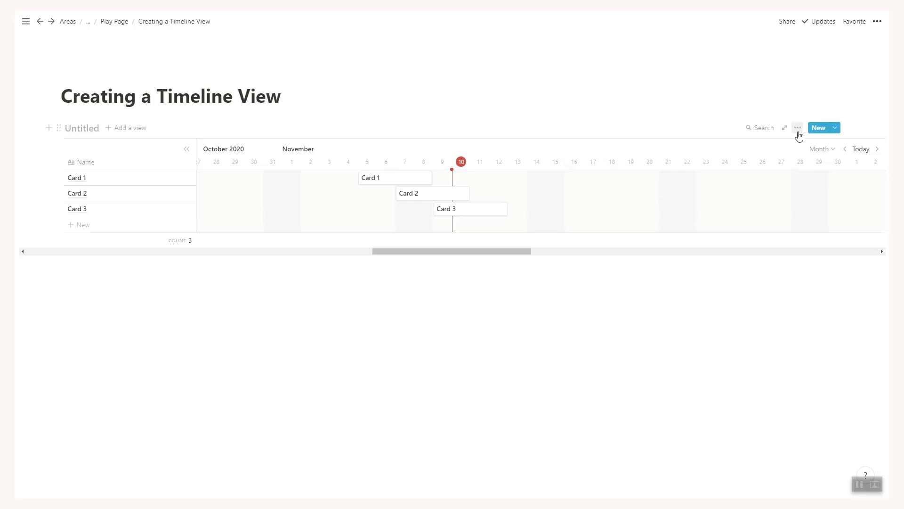
Step: Switch off Show table in the timeline view's Properties so only card bars remain
{"action": "left_click", "coordinate": [797, 132]}
{"action": "left_click", "coordinate": [798, 133]}
{"action": "left_click", "coordinate": [798, 132]}
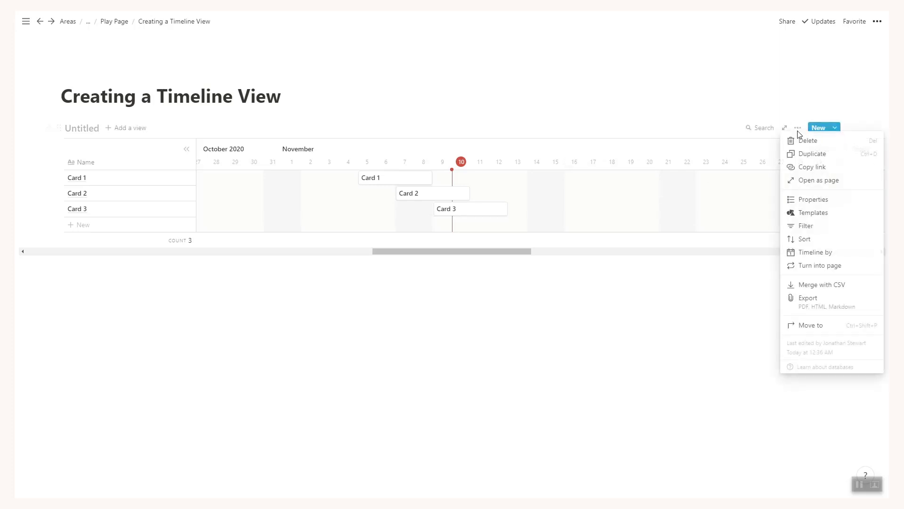
{"action": "left_click", "coordinate": [810, 201]}
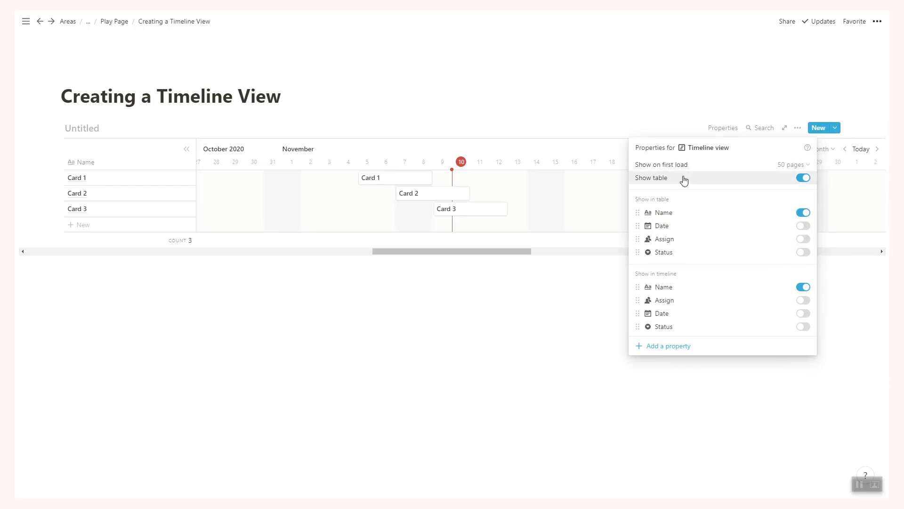
{"action": "left_click", "coordinate": [804, 178]}
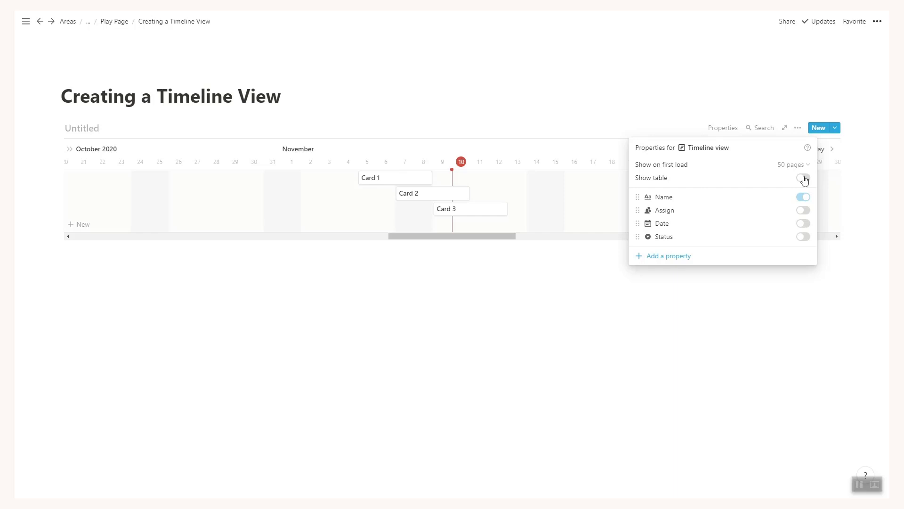
{"action": "left_click", "coordinate": [803, 178]}
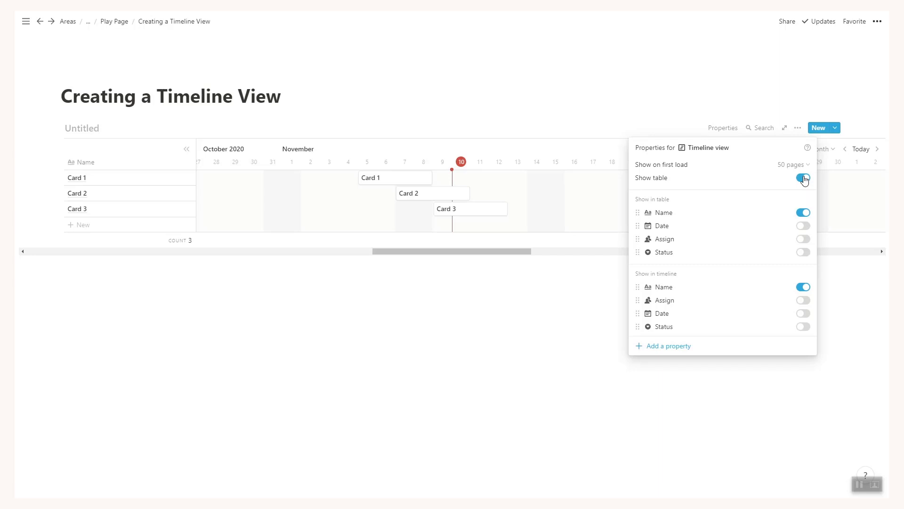
{"action": "left_click", "coordinate": [803, 178]}
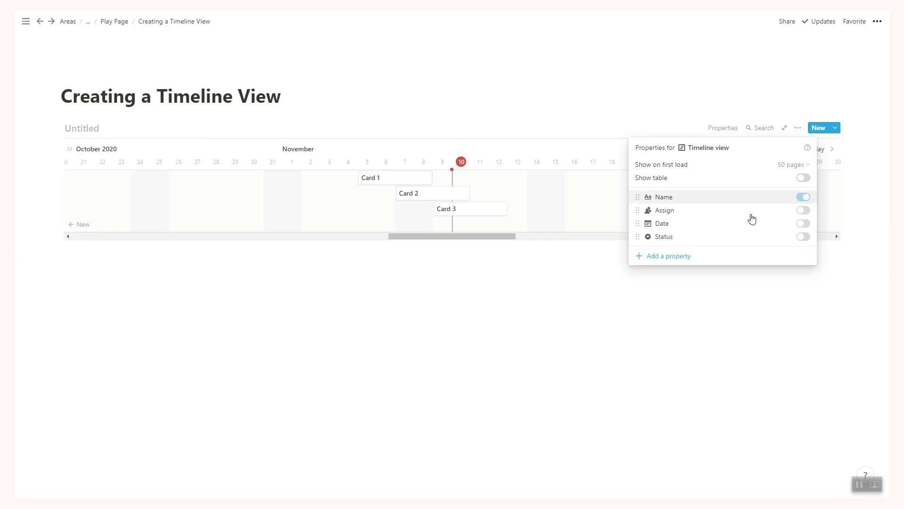
Step: Close the property settings and preview the timeline at Hours, Day and Week scales
{"action": "left_click", "coordinate": [555, 304]}
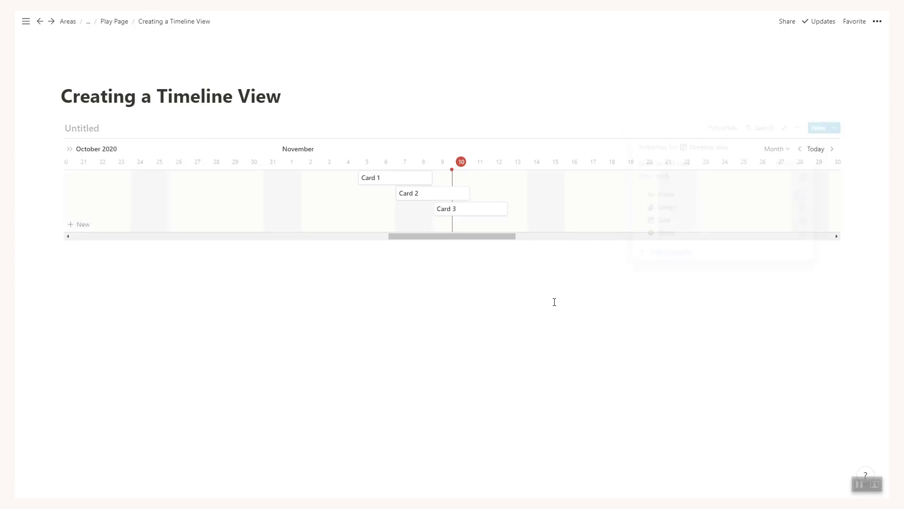
{"action": "left_click", "coordinate": [783, 152]}
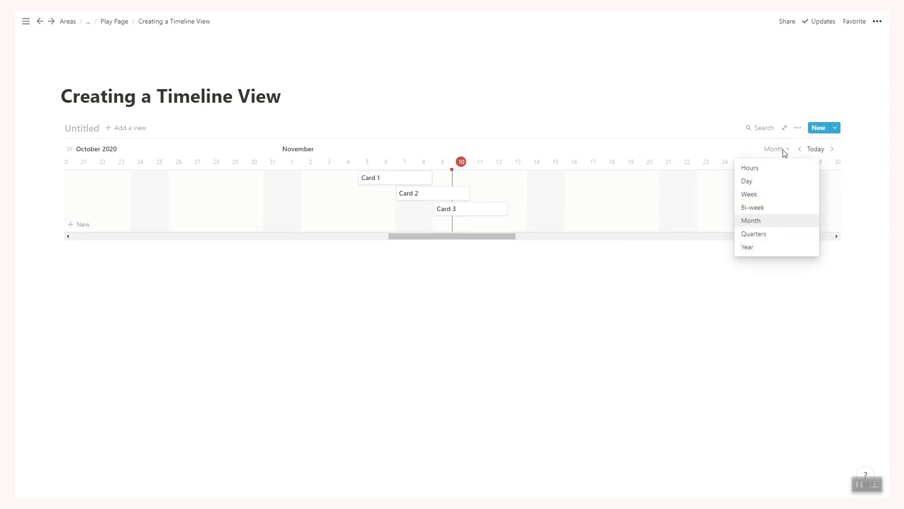
{"action": "left_click", "coordinate": [783, 151]}
{"action": "left_click", "coordinate": [783, 152]}
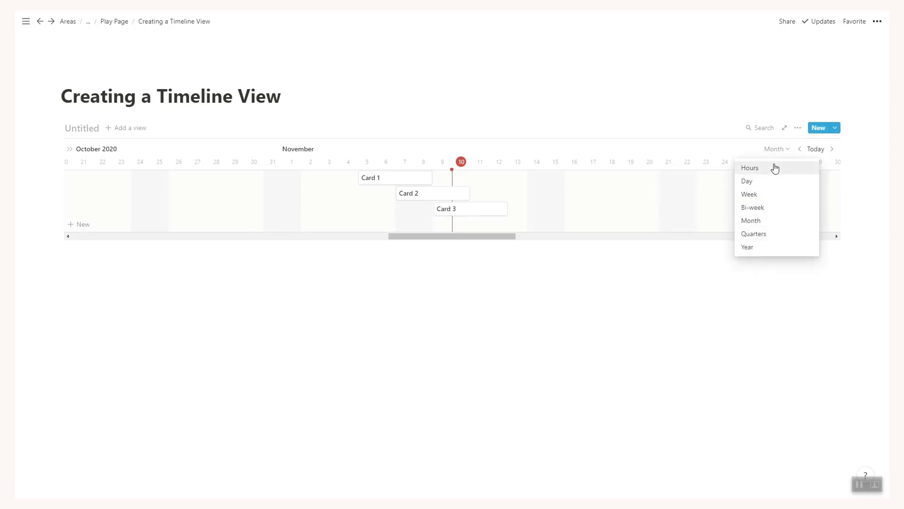
{"action": "left_click", "coordinate": [774, 168]}
{"action": "left_click", "coordinate": [780, 152]}
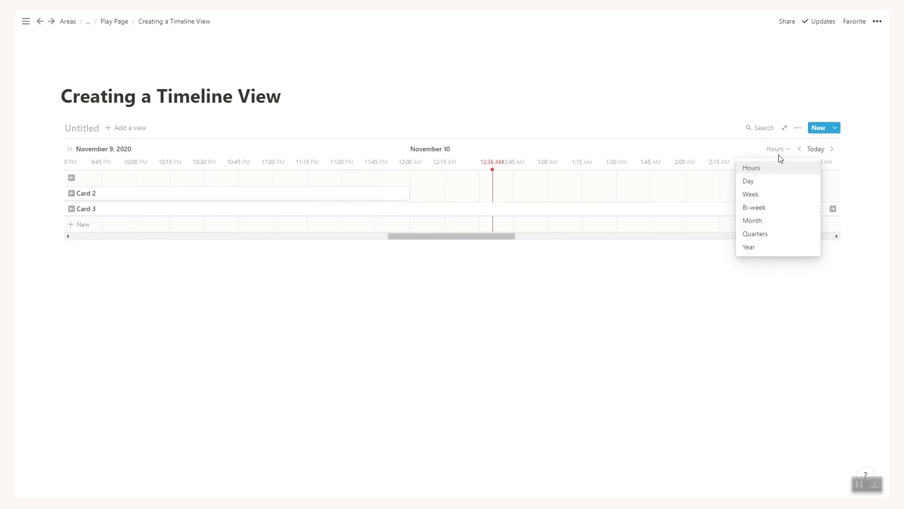
{"action": "left_click", "coordinate": [769, 182]}
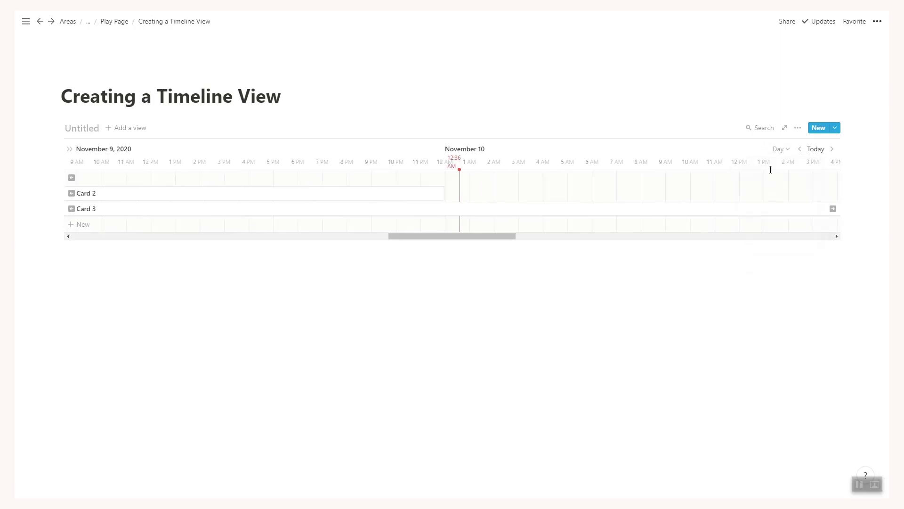
{"action": "left_click", "coordinate": [777, 156]}
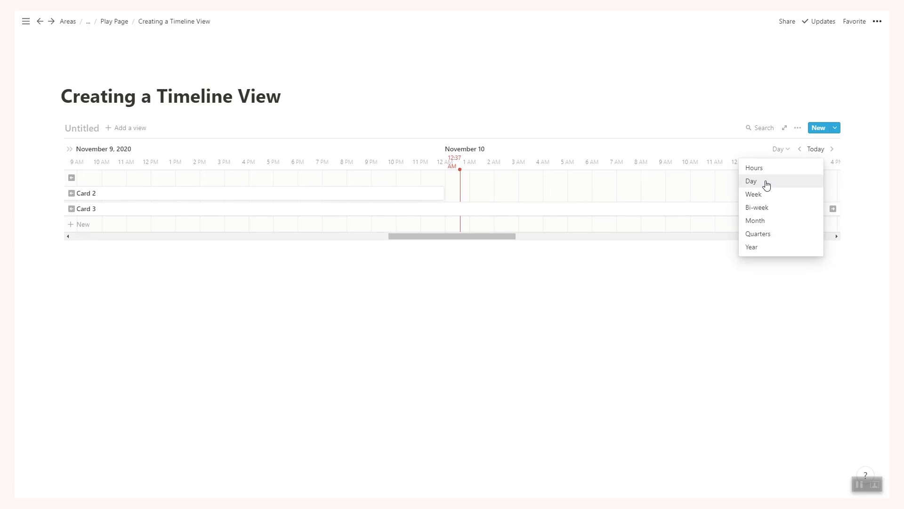
{"action": "left_click", "coordinate": [757, 194]}
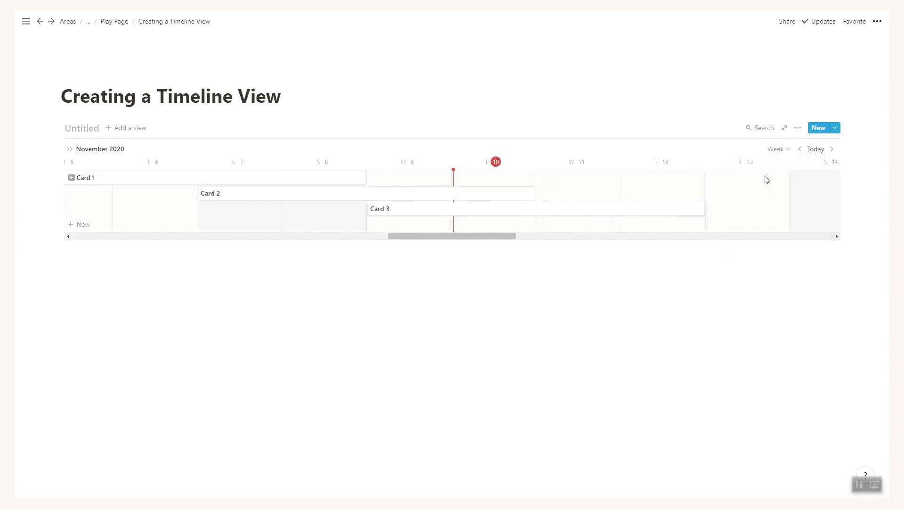
Step: Preview the Bi-week, Month and Quarters scales, then settle on the Year scale
{"action": "left_click", "coordinate": [776, 151]}
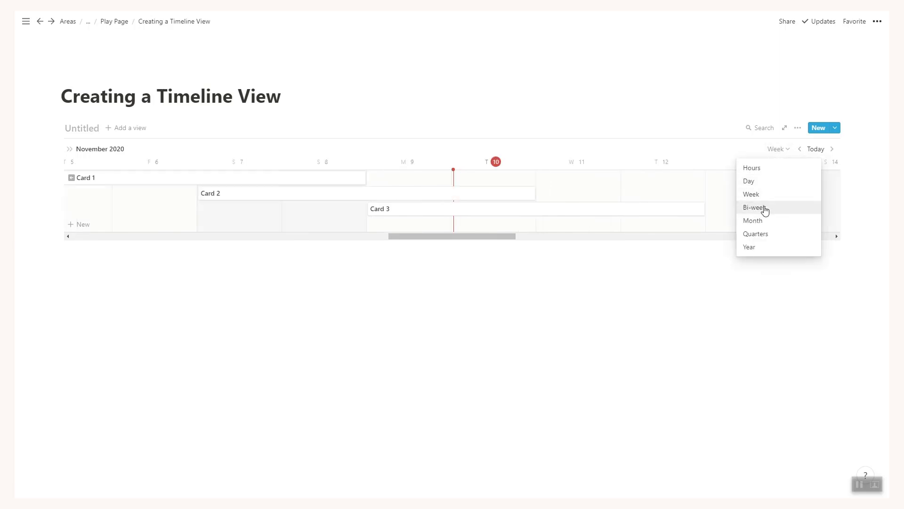
{"action": "left_click", "coordinate": [765, 210]}
{"action": "left_click", "coordinate": [777, 149]}
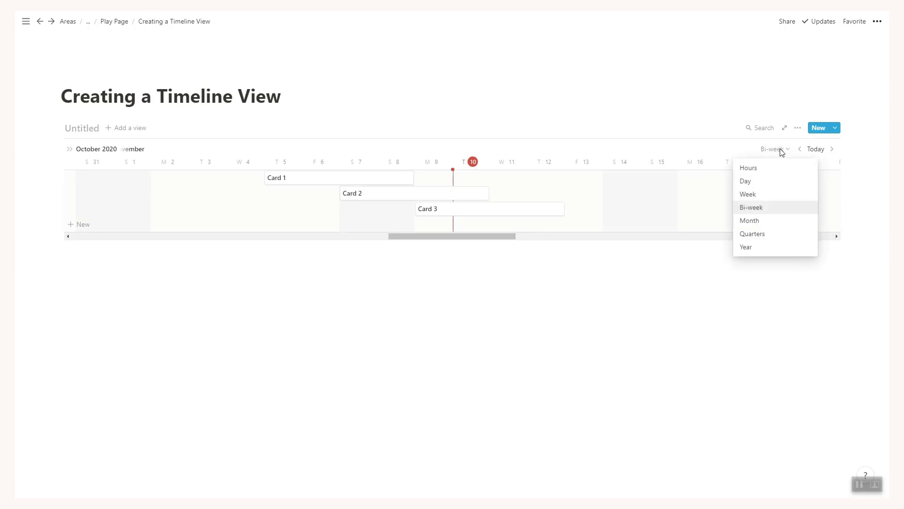
{"action": "left_click", "coordinate": [761, 221]}
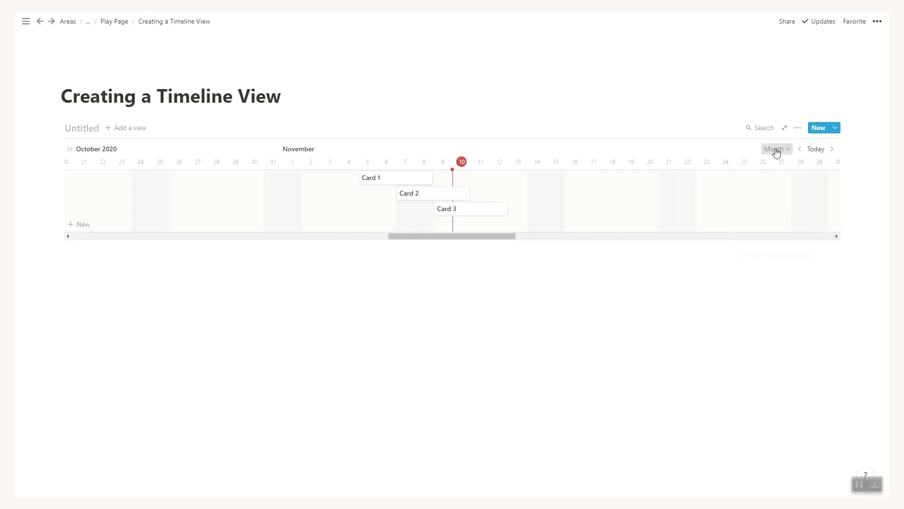
{"action": "left_click", "coordinate": [776, 150]}
{"action": "left_click", "coordinate": [764, 234]}
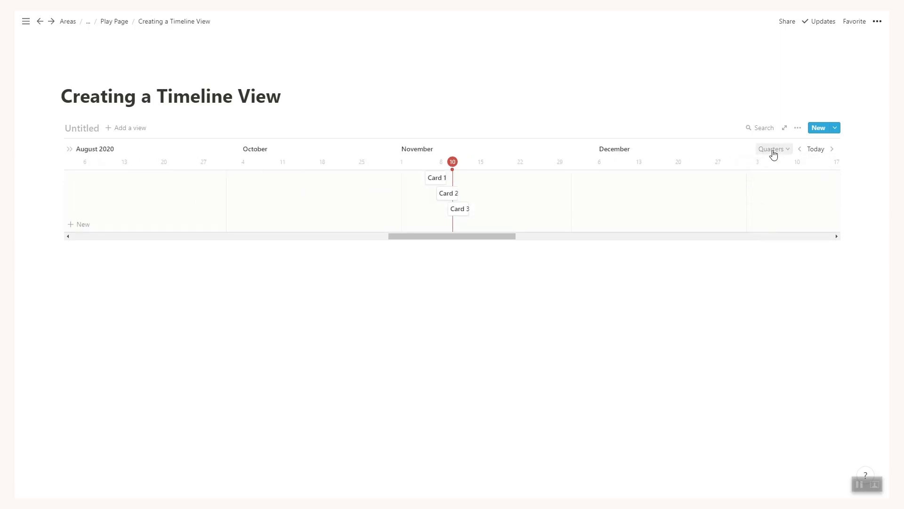
{"action": "left_click", "coordinate": [772, 149]}
{"action": "left_click", "coordinate": [753, 246]}
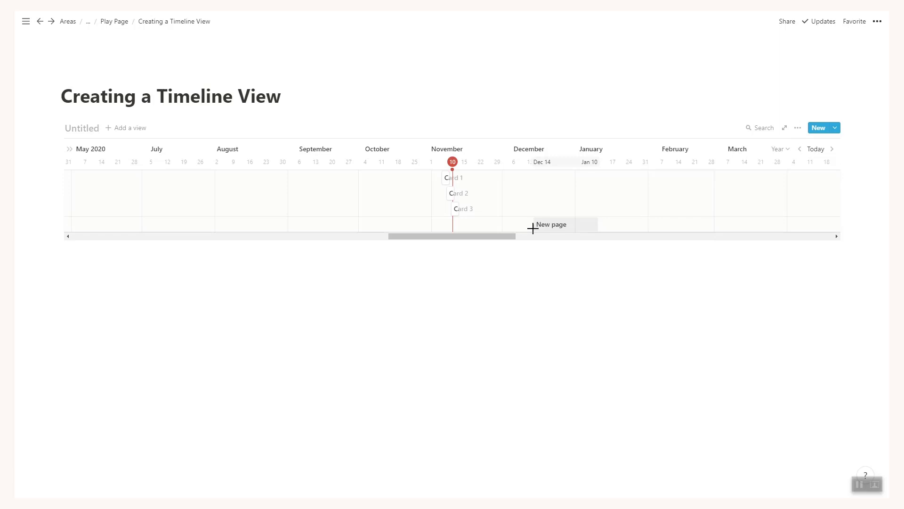
Step: On Card 1's page, rename the Date property to Start Date
{"action": "left_click", "coordinate": [448, 178]}
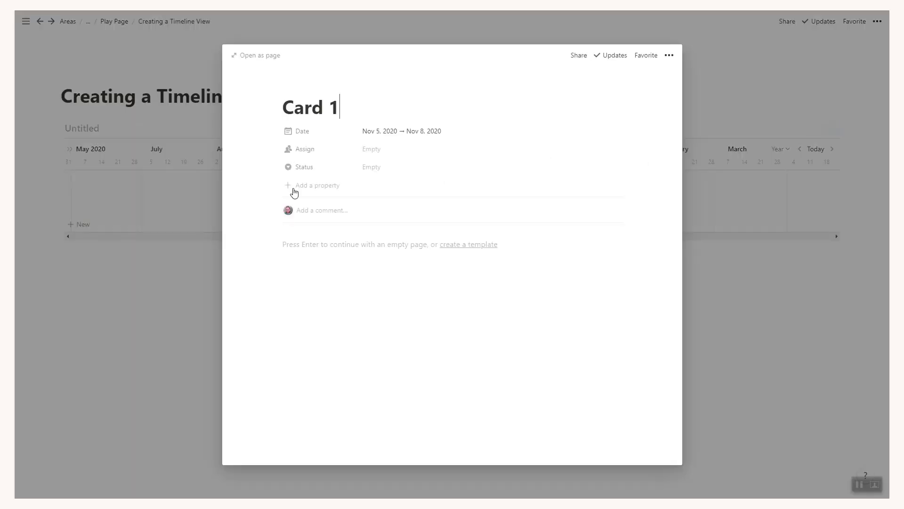
{"action": "left_click", "coordinate": [308, 136]}
{"action": "key", "text": "Home"}
{"action": "type", "text": "Start"}
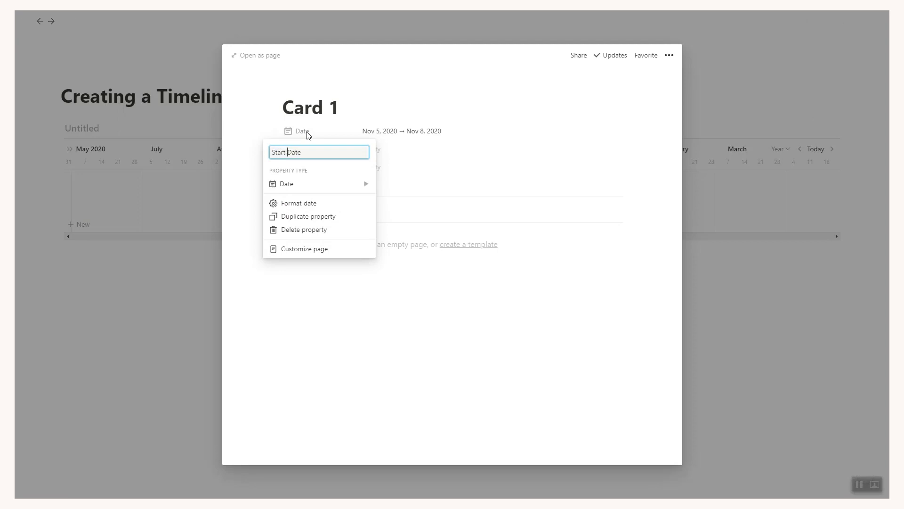
{"action": "key", "text": "Return"}
Step: Duplicate Start Date and name the copy End Date
{"action": "left_click", "coordinate": [308, 137]}
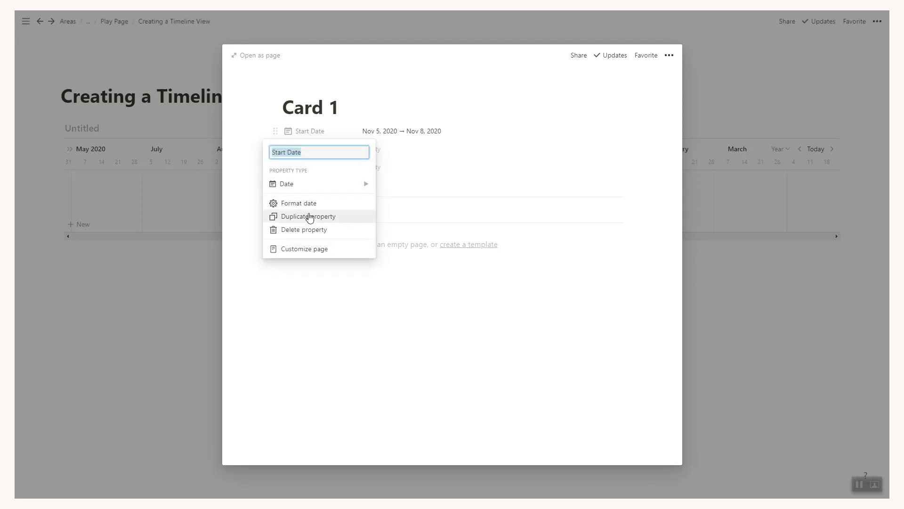
{"action": "left_click", "coordinate": [309, 214]}
{"action": "left_click", "coordinate": [310, 147]}
{"action": "type", "text": "E"}
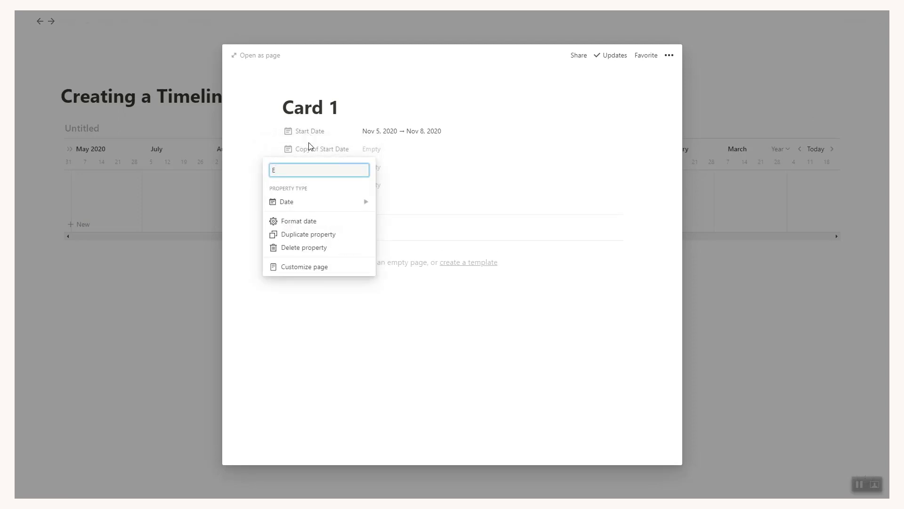
{"action": "type", "text": "nd Date"}
{"action": "key", "text": "Return"}
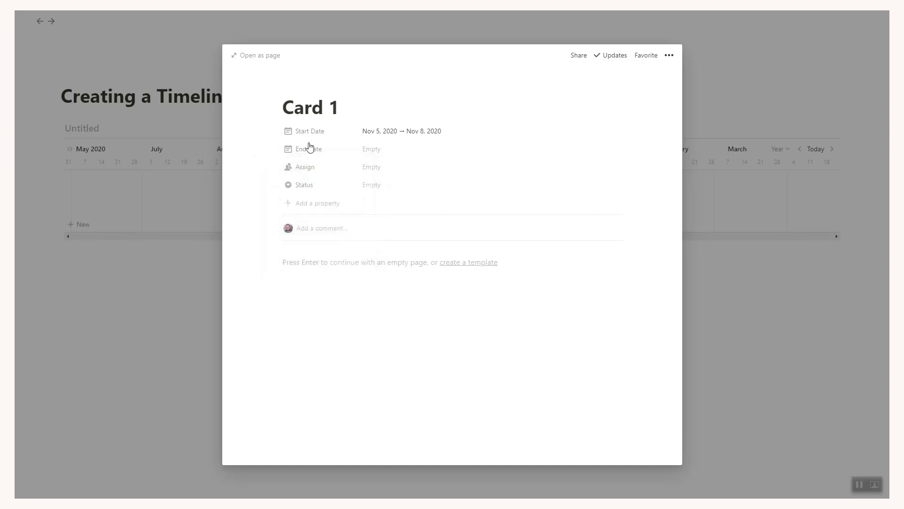
Step: Copy the range's Nov 8, 2020 end date into the End Date property
{"action": "left_click", "coordinate": [383, 153]}
{"action": "left_click", "coordinate": [473, 155]}
{"action": "key", "text": "ctrl+a"}
{"action": "key", "text": "ctrl+c"}
{"action": "left_click", "coordinate": [465, 122]}
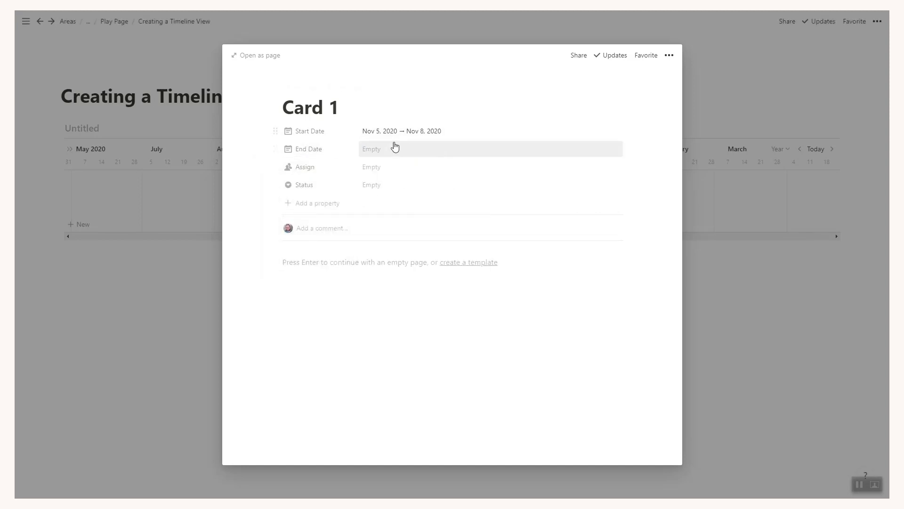
{"action": "left_click", "coordinate": [394, 148]}
{"action": "key", "text": "ctrl+a"}
{"action": "key", "text": "ctrl+v"}
{"action": "key", "text": "Return"}
Step: Make Start Date a single date, Nov 5, 2020, by turning off its end date
{"action": "left_click", "coordinate": [420, 133]}
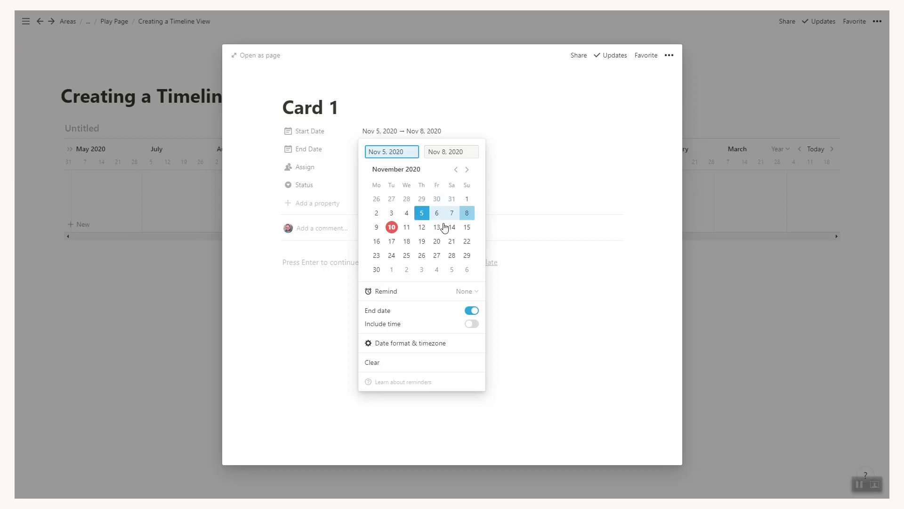
{"action": "left_click", "coordinate": [471, 311]}
{"action": "left_click", "coordinate": [277, 188]}
Step: Set Timeline by to use separate dates, with End Date marking where bars end
{"action": "left_click", "coordinate": [205, 314]}
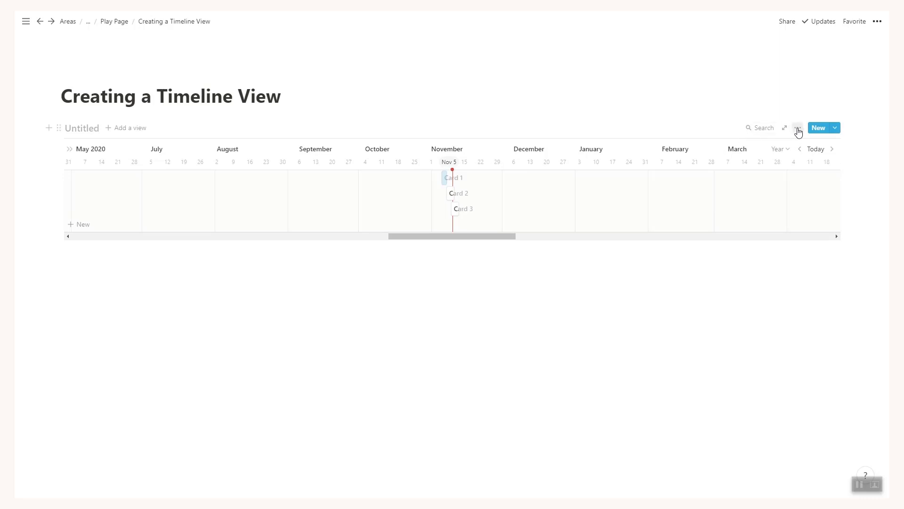
{"action": "left_click", "coordinate": [798, 130]}
{"action": "left_click", "coordinate": [811, 251]}
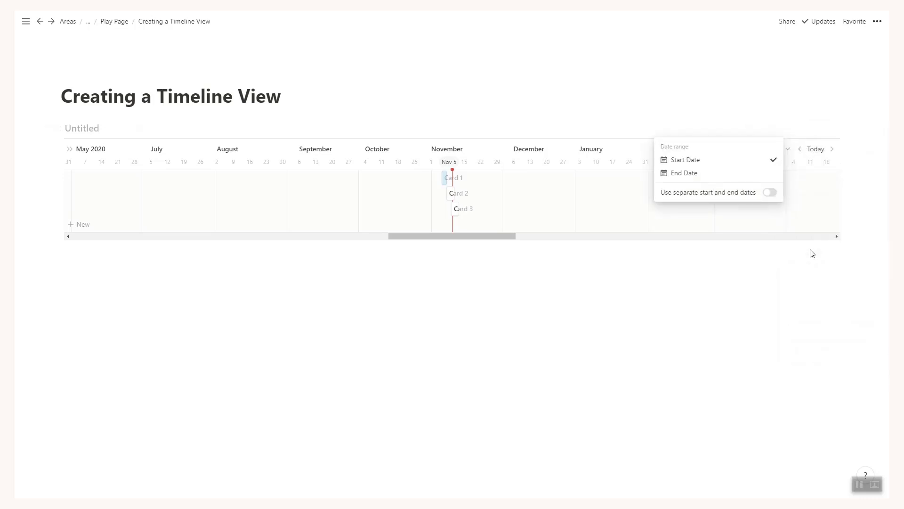
{"action": "left_click", "coordinate": [772, 197]}
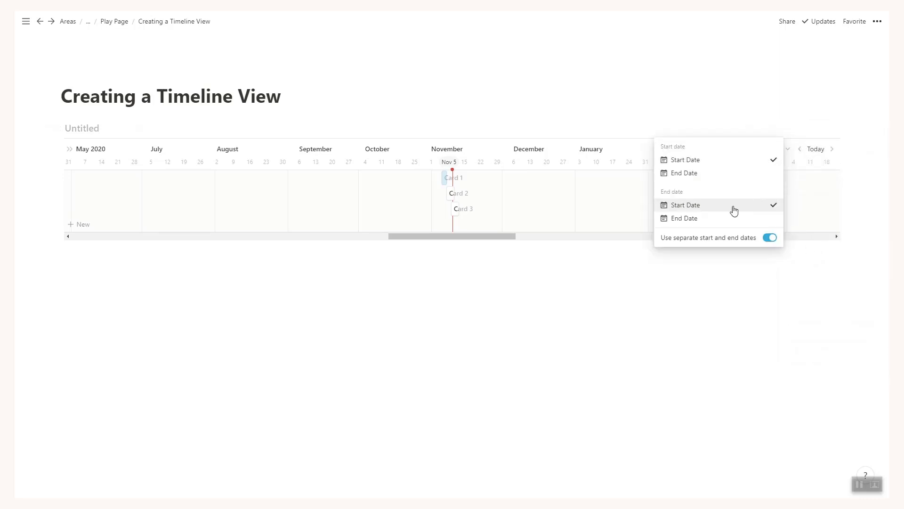
{"action": "left_click", "coordinate": [701, 217]}
{"action": "left_click", "coordinate": [549, 297]}
Step: Stretch Card 1 to about Nov 30, Card 2 to Dec 31, Card 3 to Nov 8 – Jan 22
{"action": "left_click_drag", "start_coordinate": [451, 178], "coordinate": [501, 177]}
{"action": "left_click", "coordinate": [448, 199]}
{"action": "left_click", "coordinate": [198, 297]}
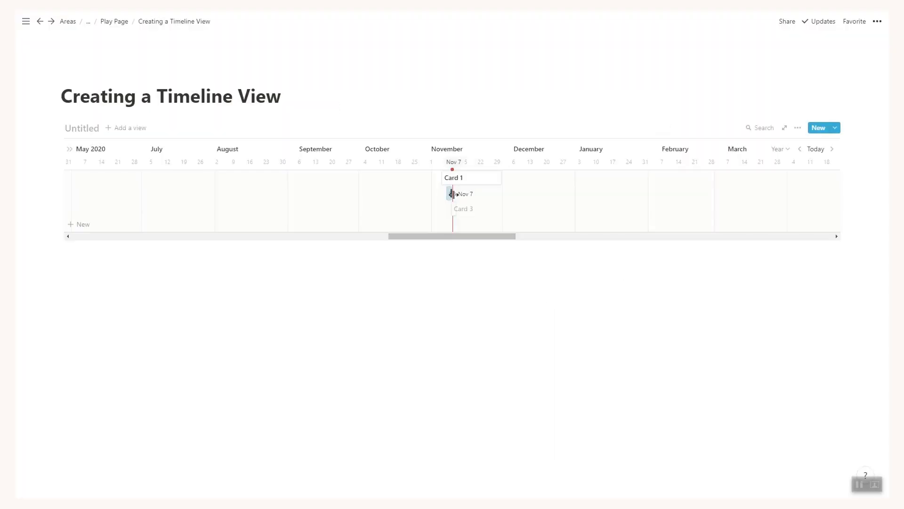
{"action": "left_click_drag", "start_coordinate": [452, 194], "coordinate": [582, 197]}
{"action": "left_click_drag", "start_coordinate": [455, 209], "coordinate": [630, 209]}
{"action": "left_click_drag", "start_coordinate": [497, 215], "coordinate": [495, 214]}
{"action": "left_click_drag", "start_coordinate": [459, 177], "coordinate": [477, 215]}
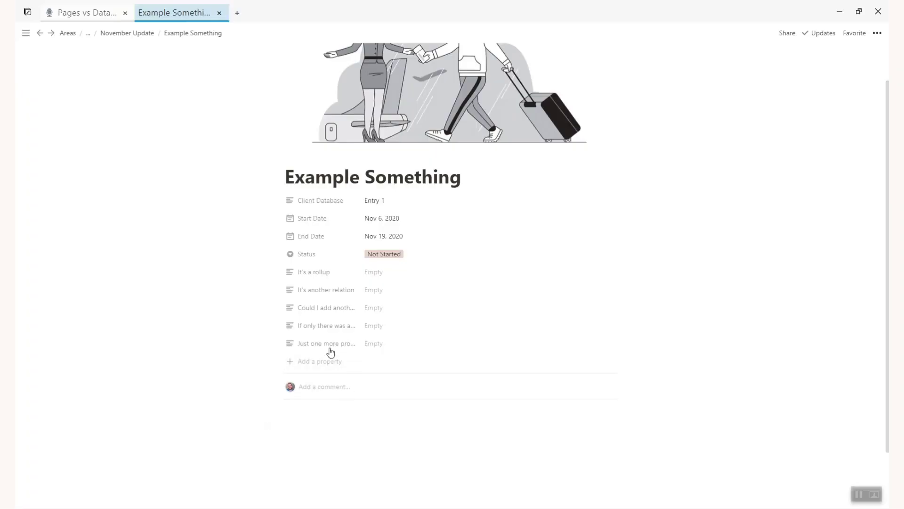
Step: Open Customize page from a property's menu and view Client Database's visibility choices
{"action": "left_click", "coordinate": [321, 292]}
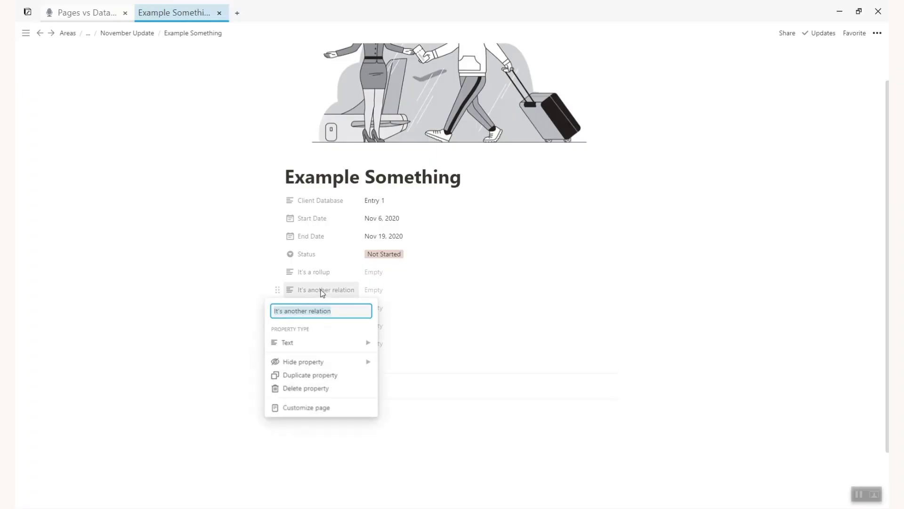
{"action": "left_click", "coordinate": [315, 411]}
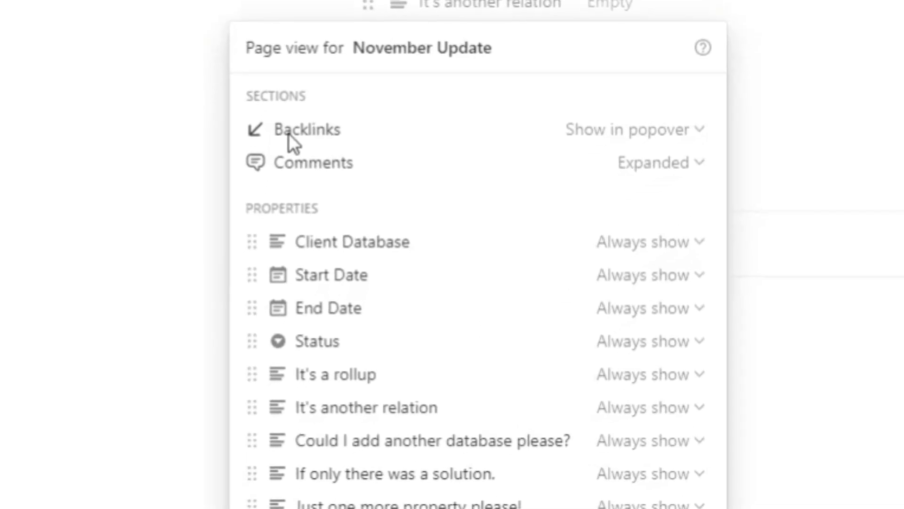
{"action": "left_click", "coordinate": [675, 245]}
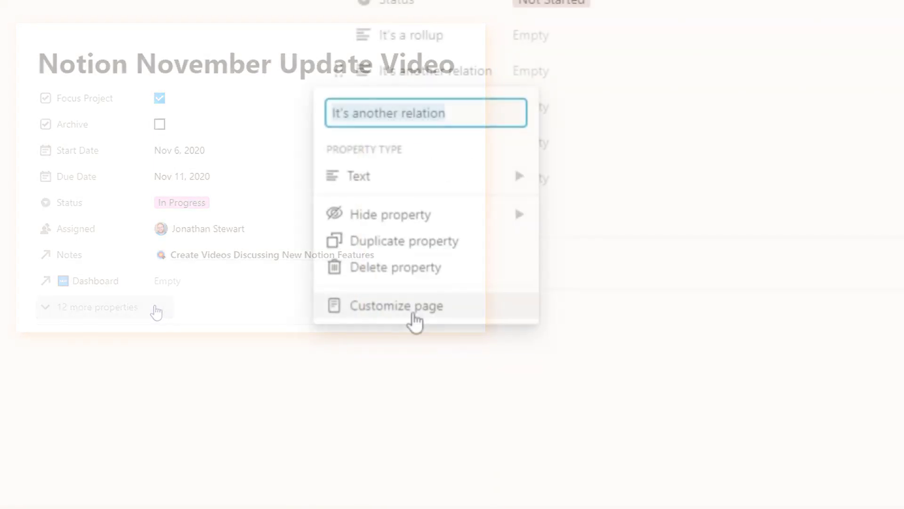
Step: Reopen and close Customize page, then bring up Hide property on the It's a rollup property
{"action": "left_click", "coordinate": [411, 312]}
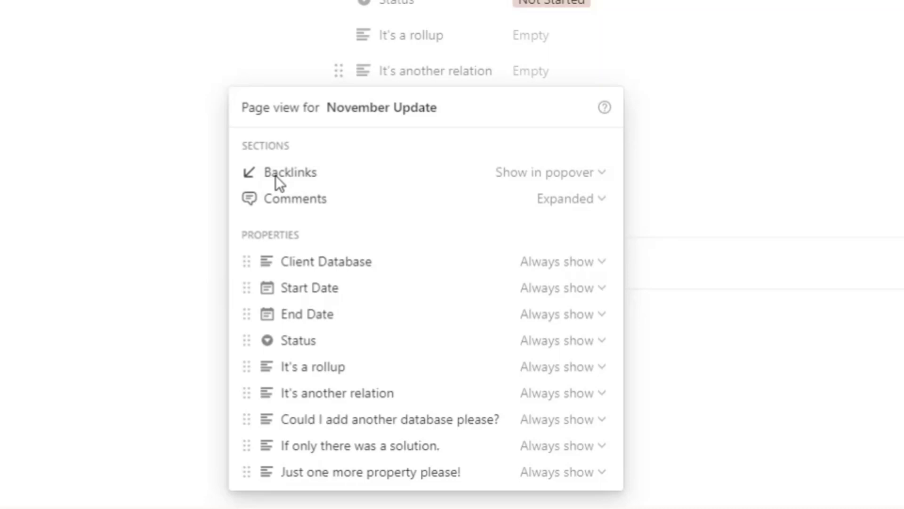
{"action": "left_click", "coordinate": [207, 186]}
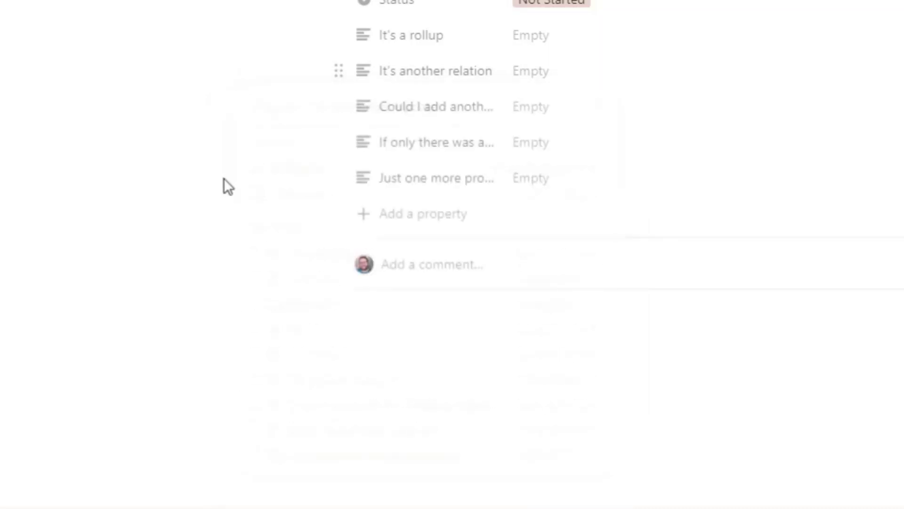
{"action": "left_click", "coordinate": [417, 37]}
{"action": "mouse_move", "coordinate": [419, 187]}
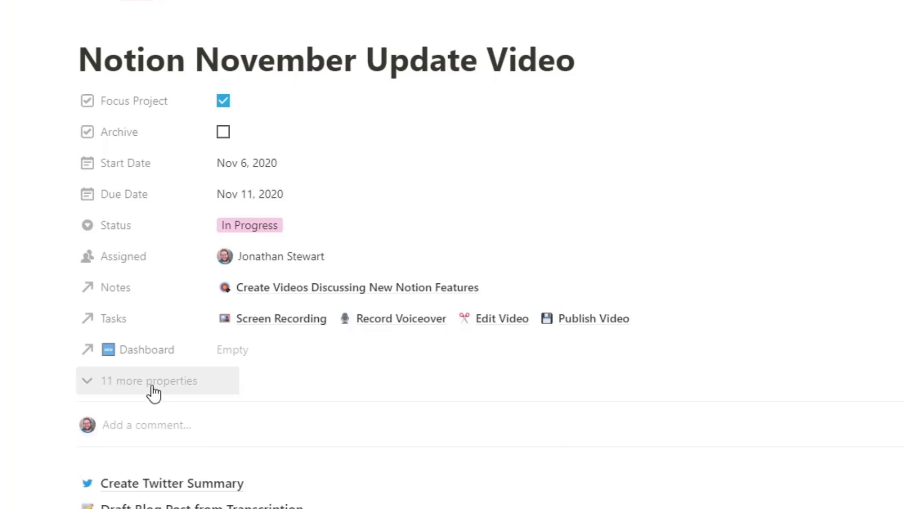
Step: Expand the '11 more properties' group to reveal the page's hidden properties
{"action": "left_click", "coordinate": [154, 393]}
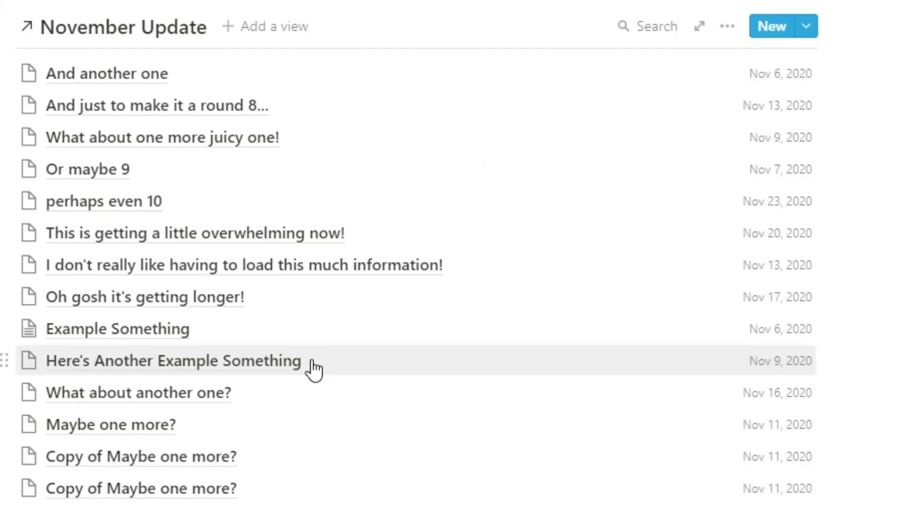
{"action": "scroll", "coordinate": [313, 370], "scroll_direction": "down", "scroll_amount": 3}
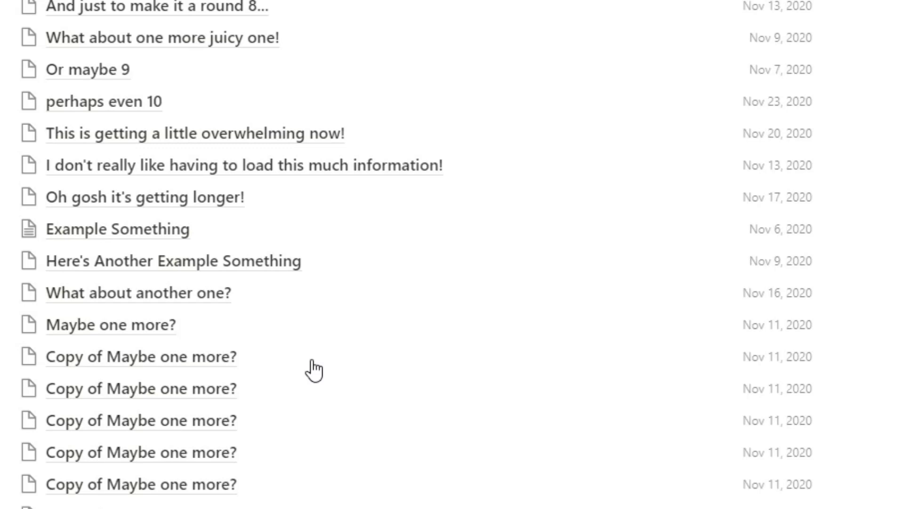
{"action": "scroll", "coordinate": [313, 369], "scroll_direction": "down", "scroll_amount": 3}
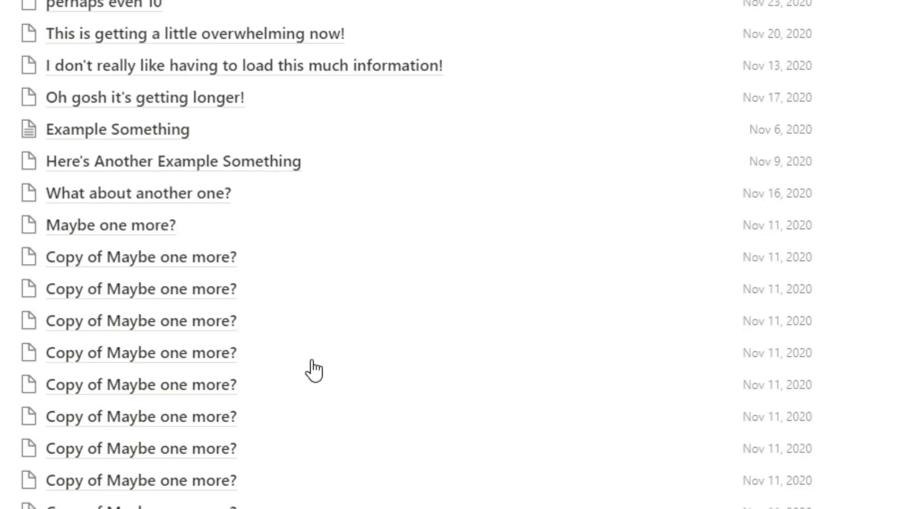
{"action": "scroll", "coordinate": [313, 370], "scroll_direction": "down", "scroll_amount": 3}
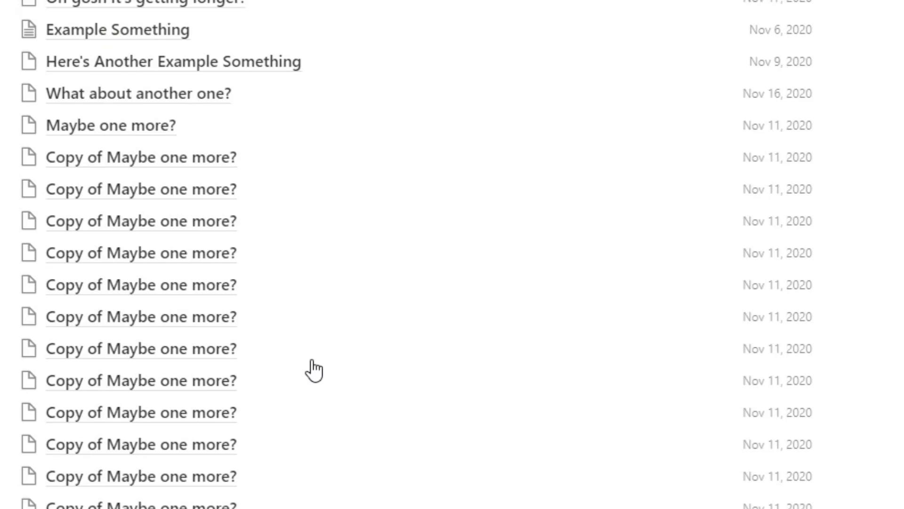
{"action": "scroll", "coordinate": [313, 370], "scroll_direction": "down", "scroll_amount": 3}
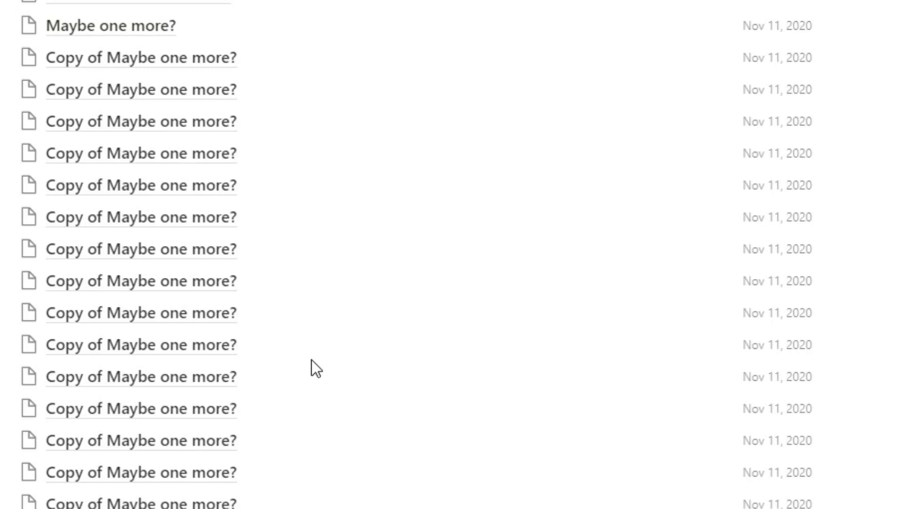
{"action": "scroll", "coordinate": [311, 359], "scroll_direction": "down", "scroll_amount": 3}
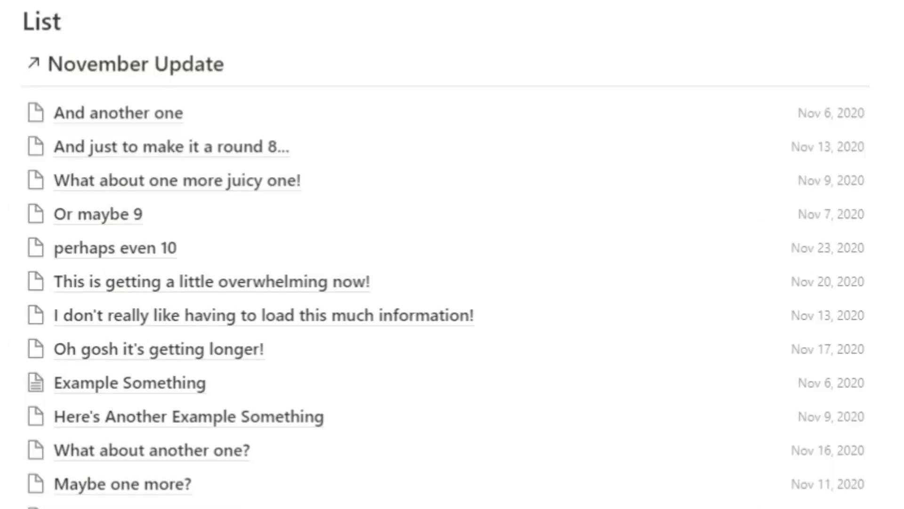
Step: In the list view's Properties, set Show on first load to 10 pages
{"action": "left_click", "coordinate": [775, 64]}
{"action": "left_click", "coordinate": [797, 224]}
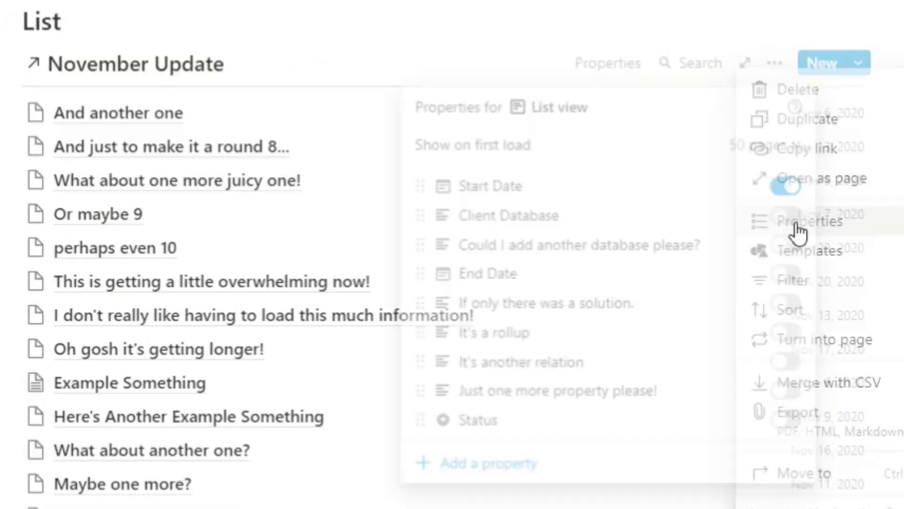
{"action": "left_click", "coordinate": [481, 145]}
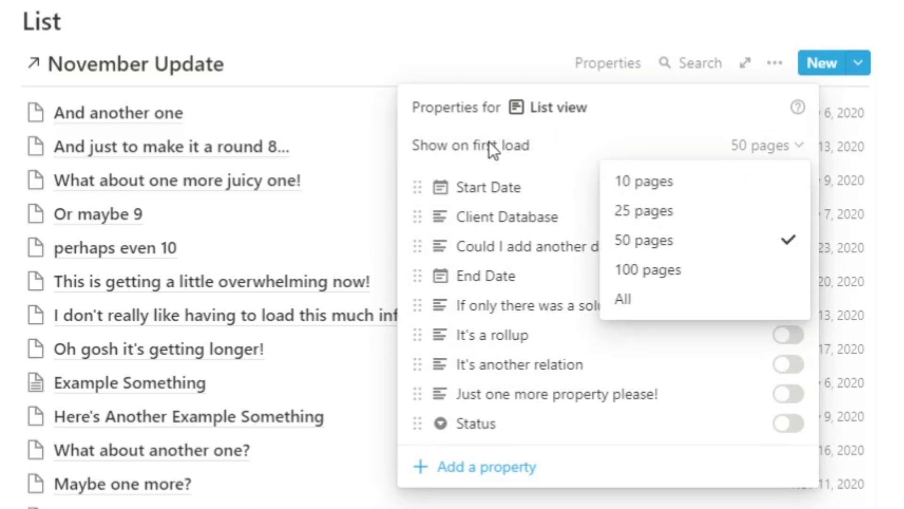
{"action": "left_click", "coordinate": [664, 184]}
Step: Try first-load counts of 25, 50, 100 and all pages, then return to 10
{"action": "left_click", "coordinate": [586, 153]}
{"action": "left_click", "coordinate": [641, 212]}
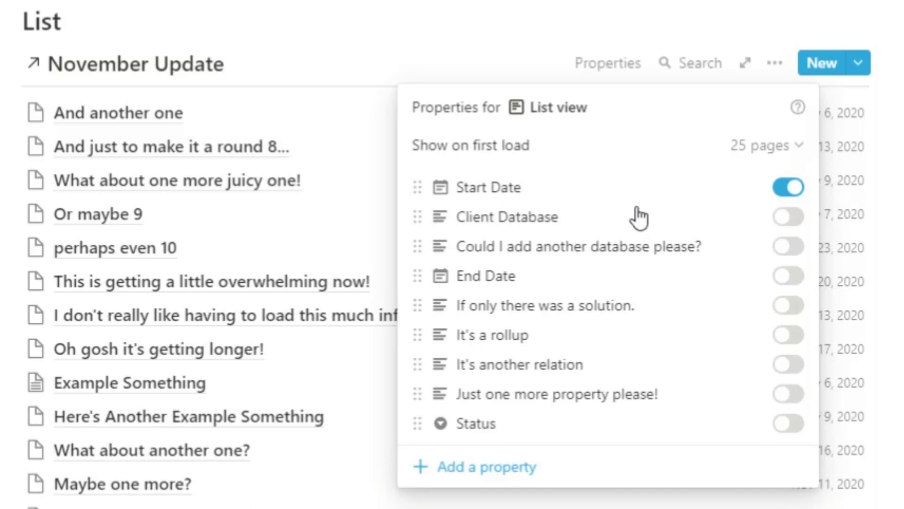
{"action": "left_click", "coordinate": [649, 151]}
{"action": "left_click", "coordinate": [653, 243]}
{"action": "left_click", "coordinate": [635, 147]}
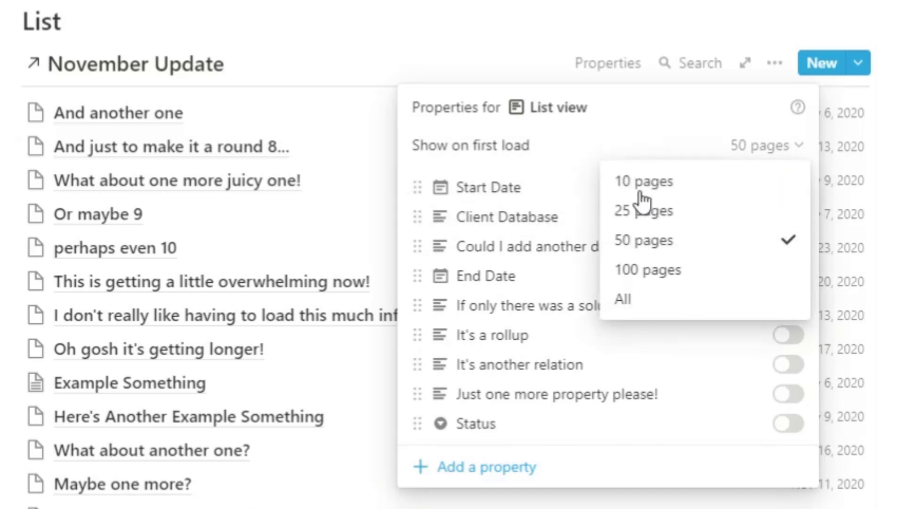
{"action": "left_click", "coordinate": [651, 271]}
{"action": "left_click", "coordinate": [644, 155]}
{"action": "left_click", "coordinate": [630, 298]}
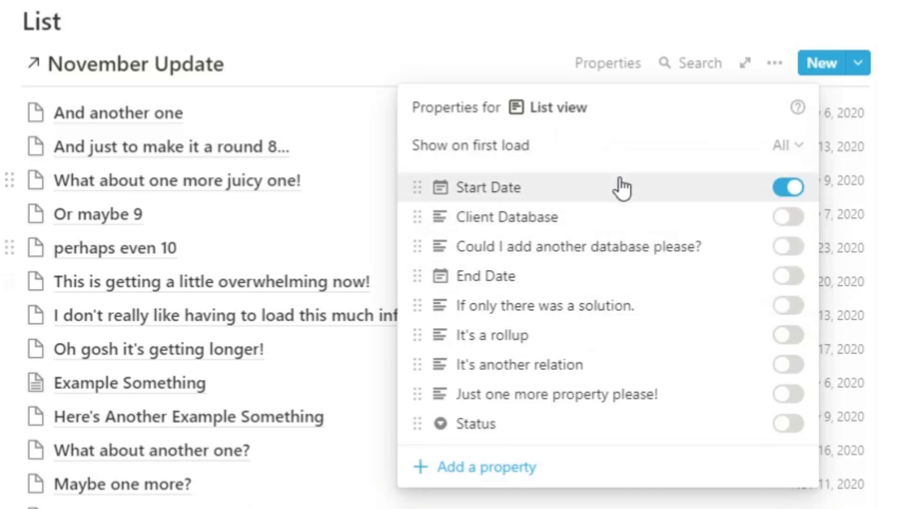
{"action": "left_click", "coordinate": [632, 157]}
{"action": "left_click", "coordinate": [652, 184]}
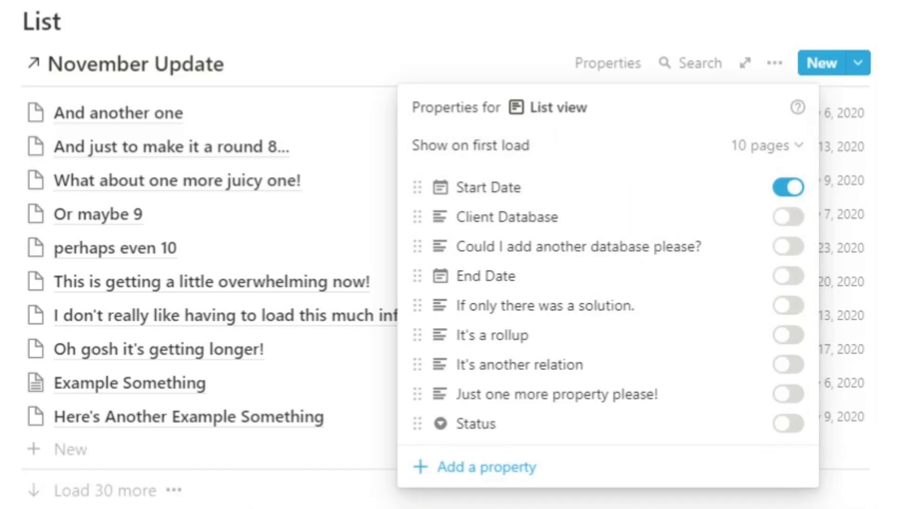
{"action": "key", "text": "Escape"}
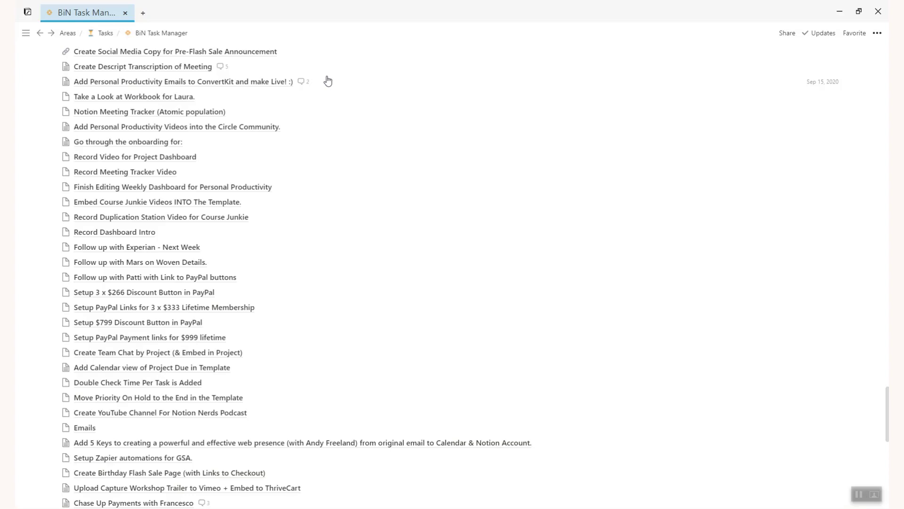
{"action": "scroll", "coordinate": [327, 81], "scroll_direction": "down", "scroll_amount": 20}
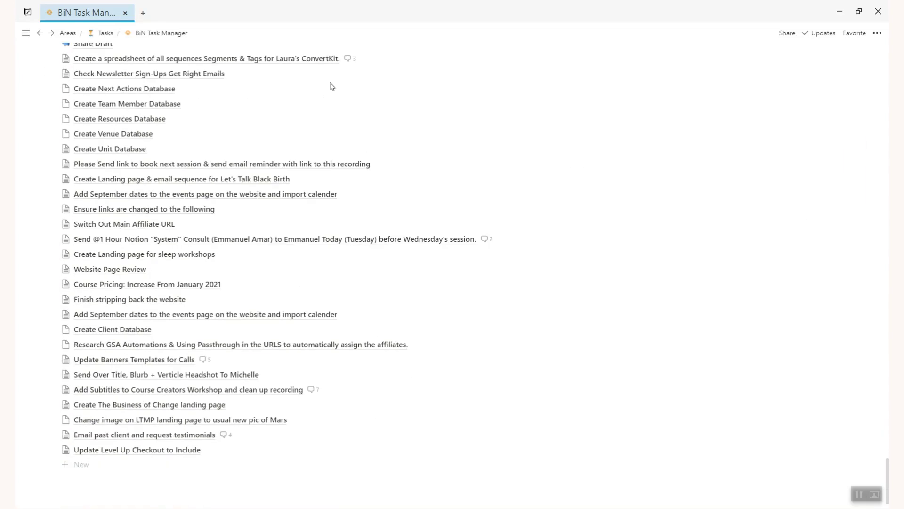
{"action": "scroll", "coordinate": [332, 86], "scroll_direction": "down", "scroll_amount": 1}
{"action": "scroll", "coordinate": [331, 88], "scroll_direction": "down", "scroll_amount": 15}
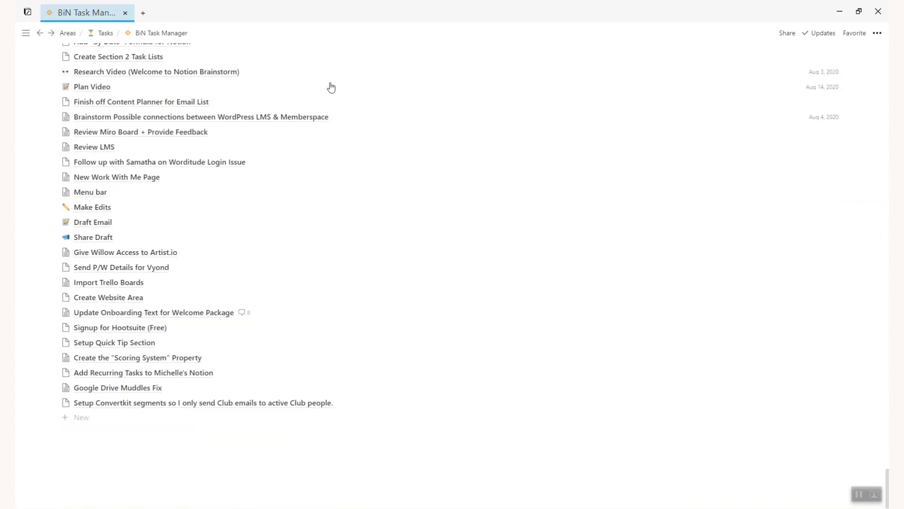
{"action": "scroll", "coordinate": [331, 88], "scroll_direction": "down", "scroll_amount": 16}
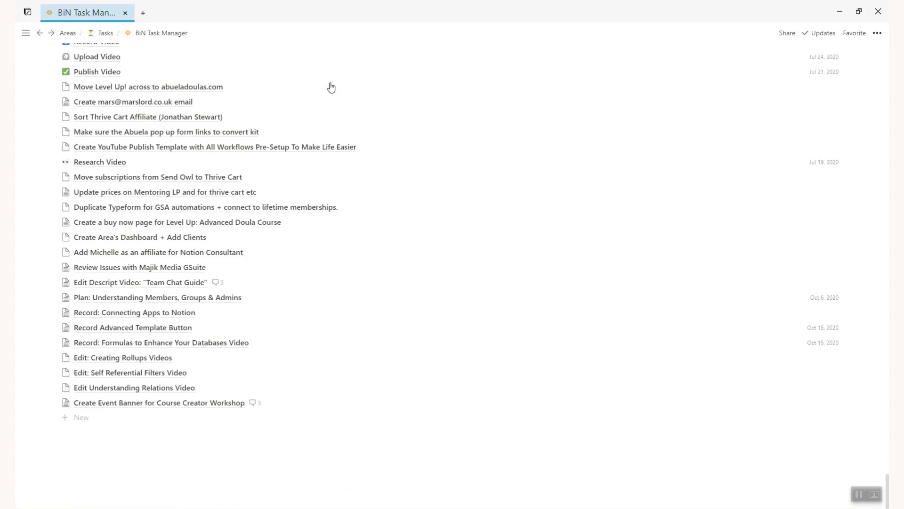
{"action": "scroll", "coordinate": [331, 87], "scroll_direction": "down", "scroll_amount": 15}
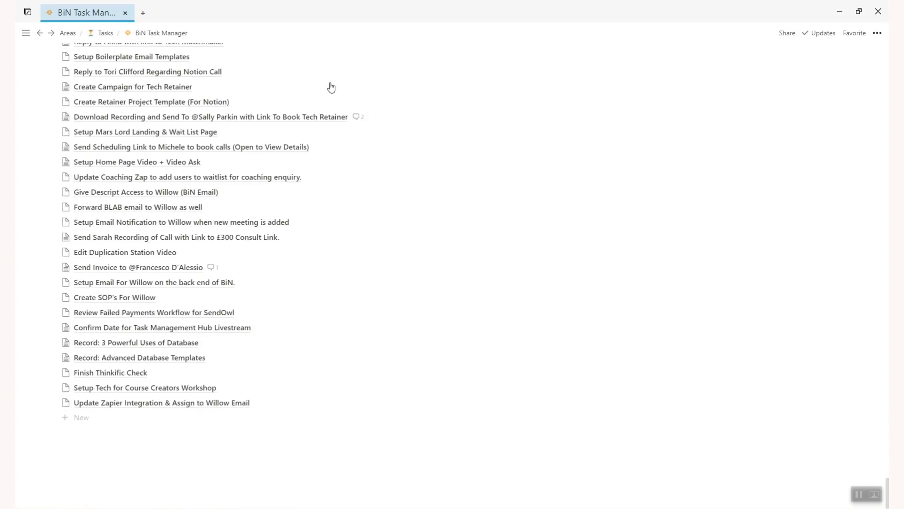